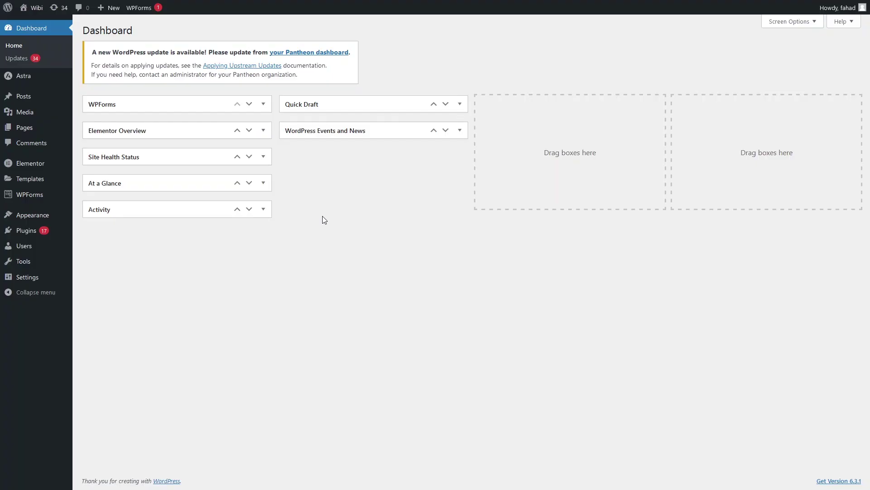
# Step: Search the plugin directory for 'elementskit' and activate ElementsKit Elementor addons
pyautogui.moveTo(25, 231)
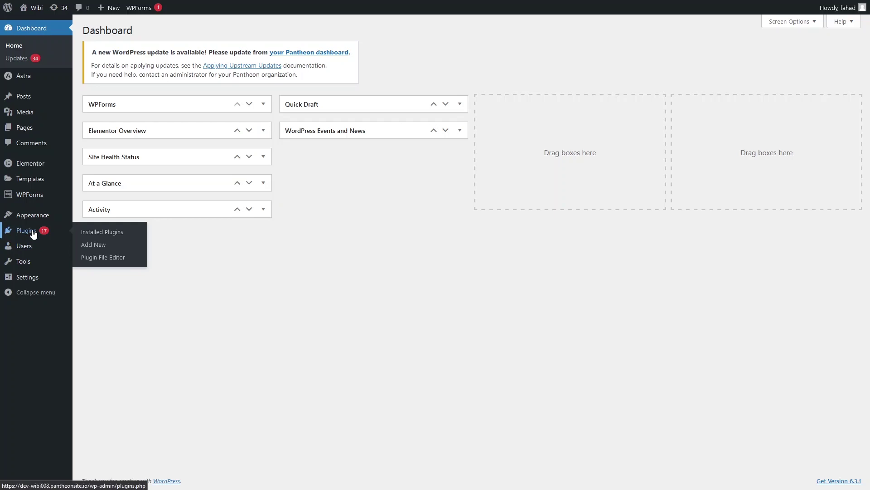
pyautogui.click(105, 249)
pyautogui.click(740, 106)
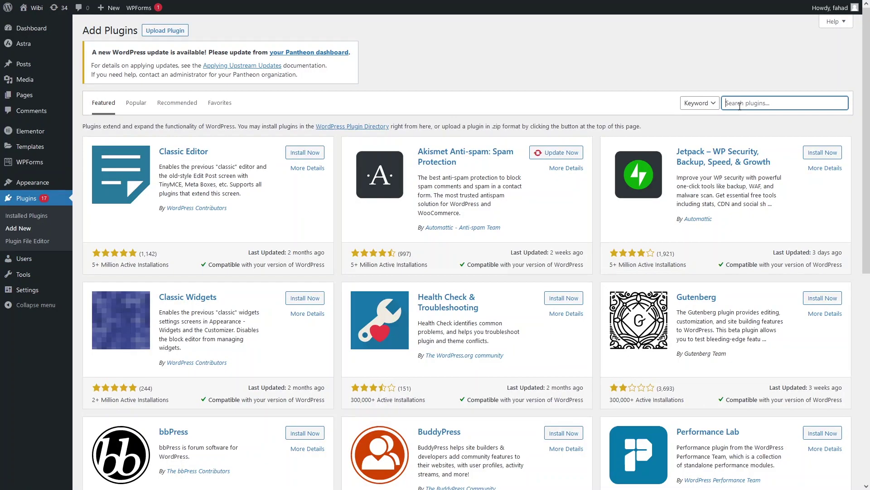
pyautogui.write('el')
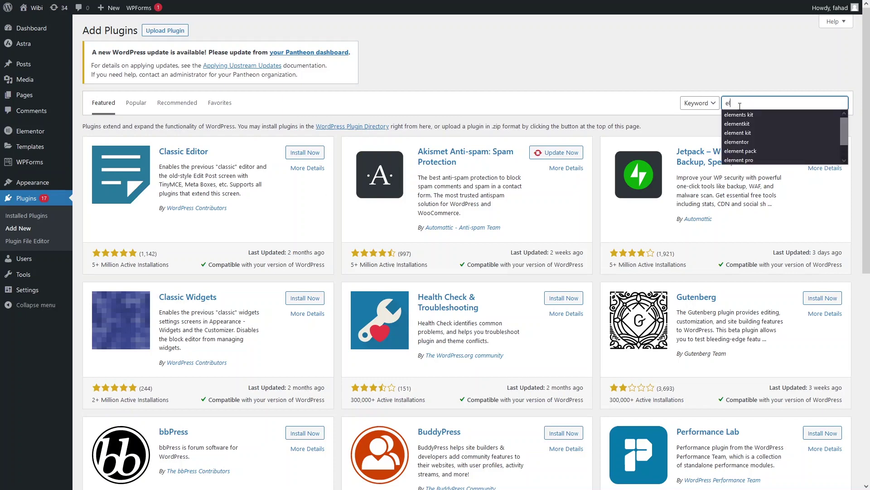
pyautogui.write('ementskit')
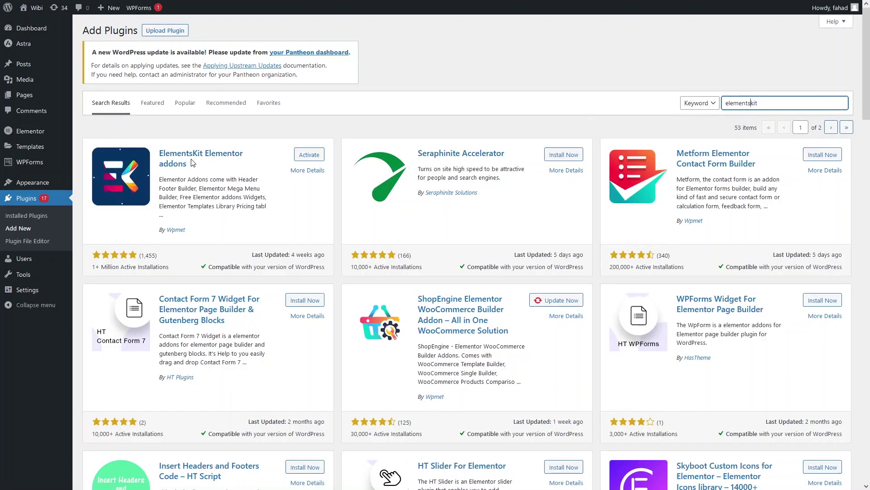
pyautogui.click(309, 155)
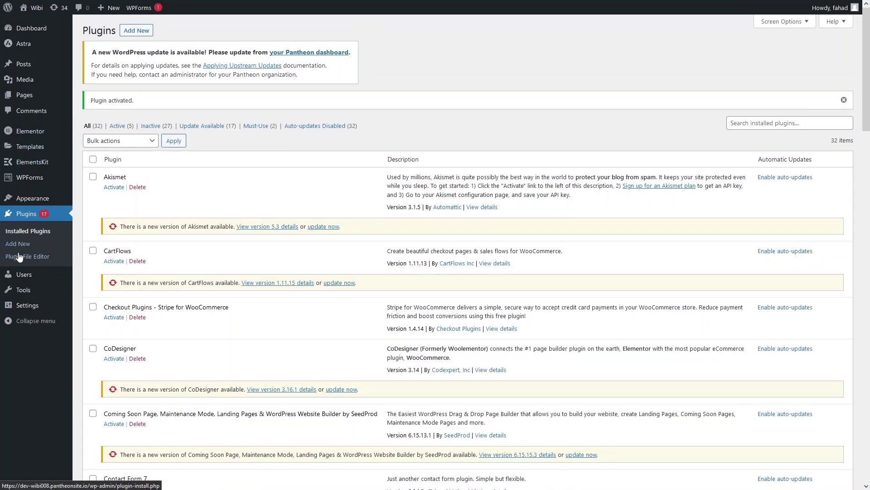
# Step: Search for 'sticky menu', then install and activate the Sticky Menu & Sticky Header plugin
pyautogui.click(26, 250)
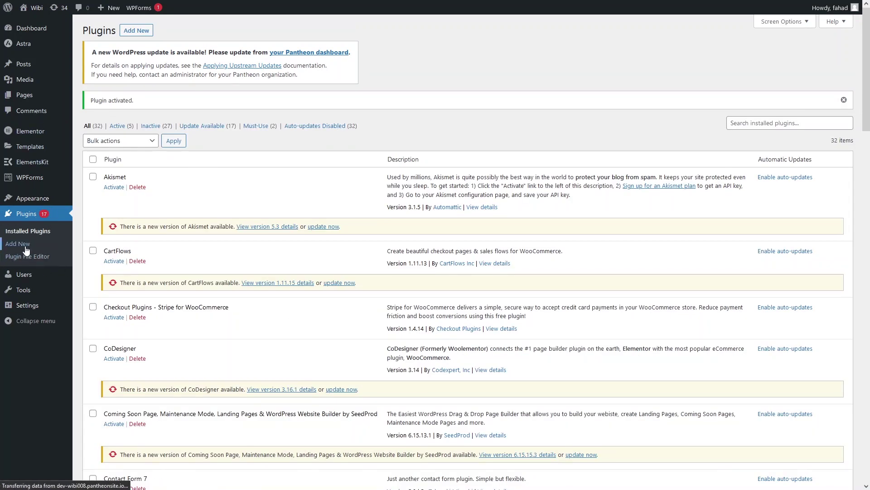
pyautogui.click(767, 104)
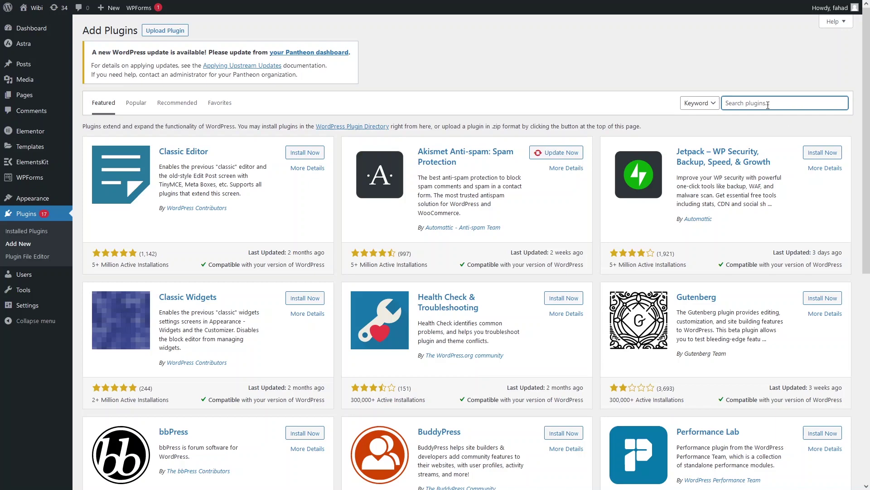
pyautogui.write('s')
pyautogui.click(743, 114)
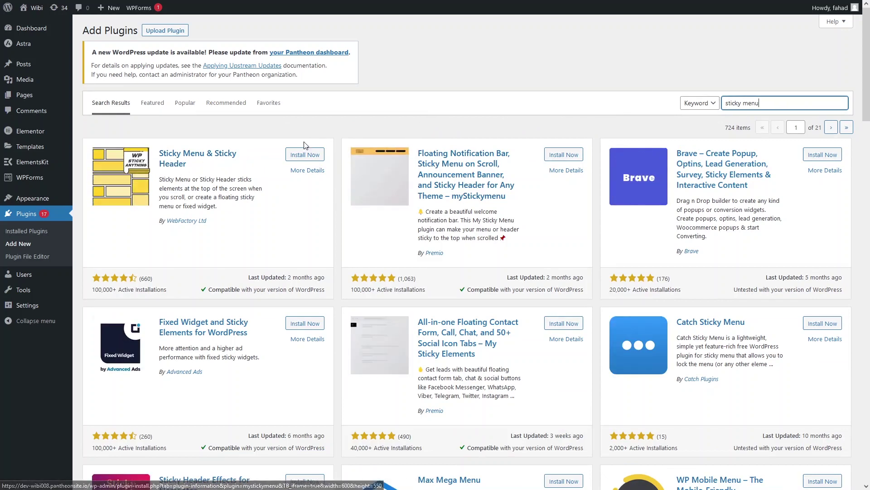
pyautogui.click(303, 156)
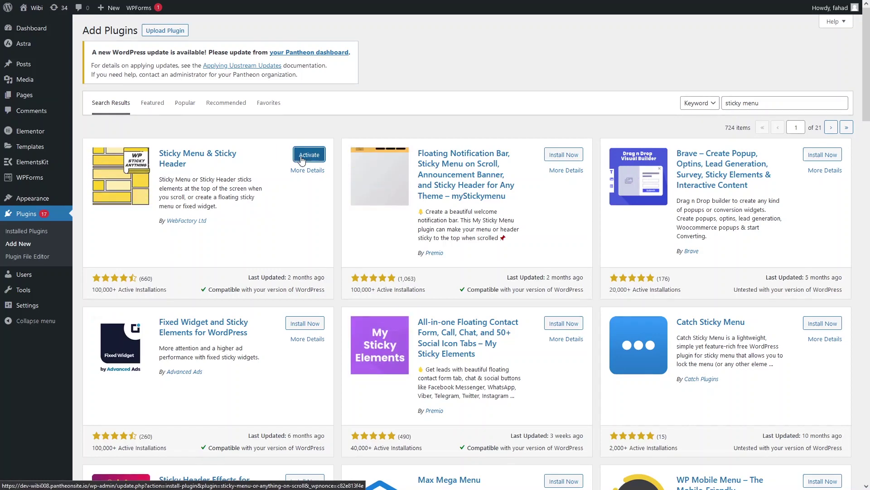
pyautogui.click(302, 156)
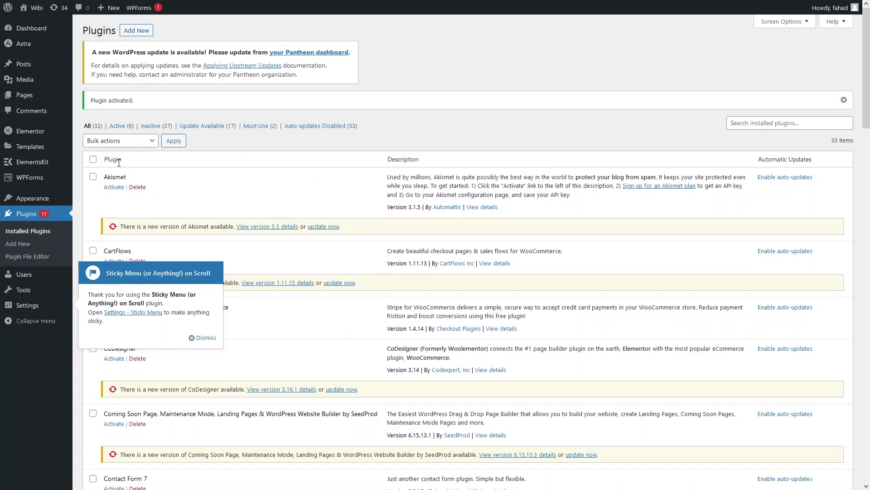
# Step: Create an ElementsKit header template titled 'Sticky Header' for the Entire Site, switched on, and save it
pyautogui.moveTo(41, 164)
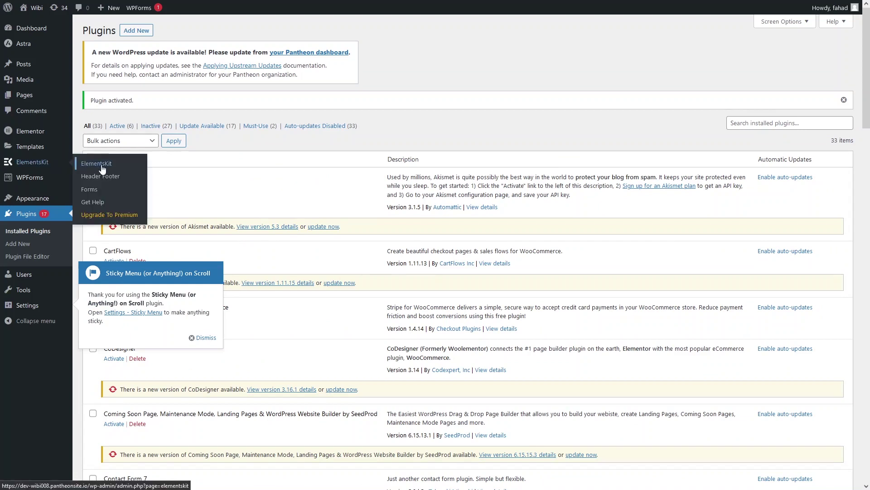
pyautogui.click(112, 177)
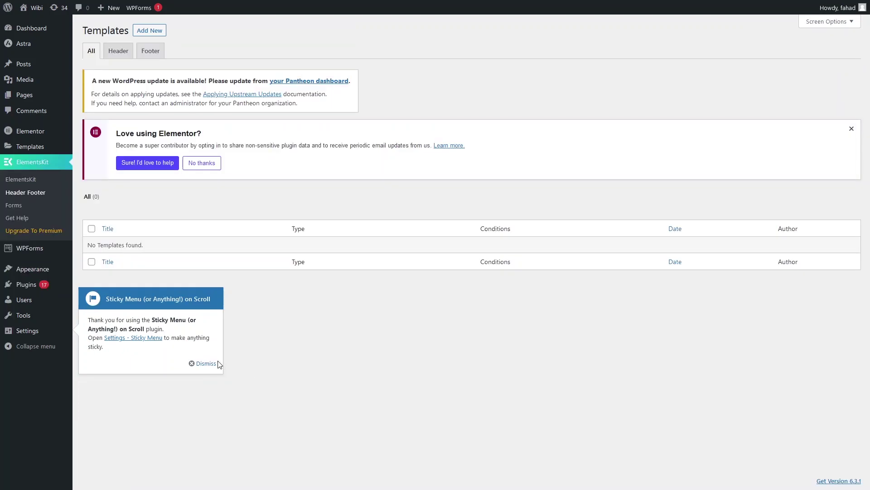
pyautogui.click(209, 362)
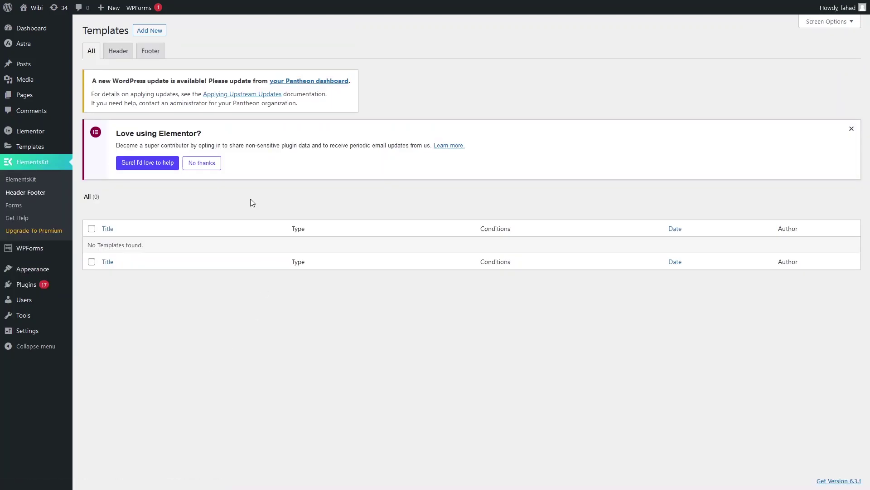
pyautogui.click(150, 31)
pyautogui.click(415, 179)
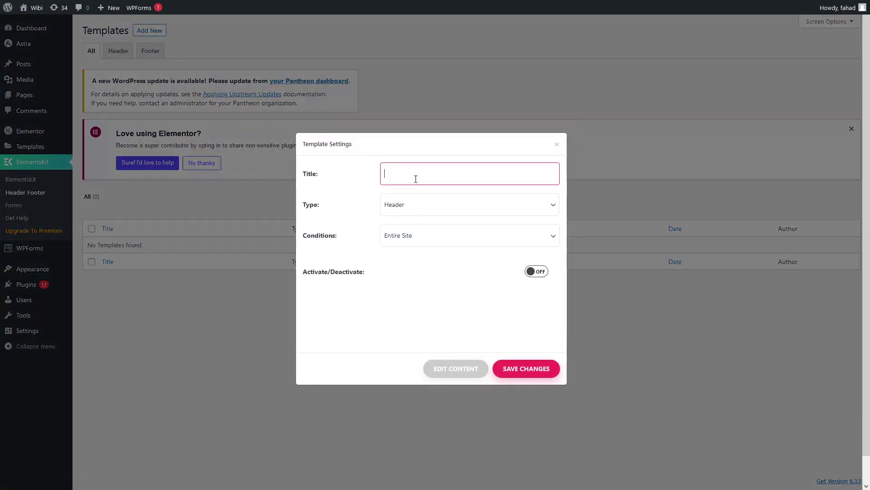
pyautogui.write('St')
pyautogui.click(451, 198)
pyautogui.click(533, 275)
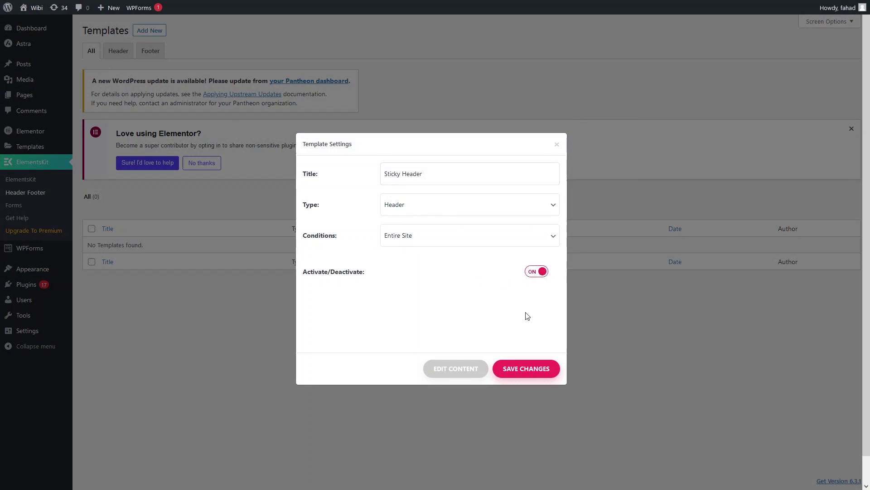
pyautogui.click(526, 373)
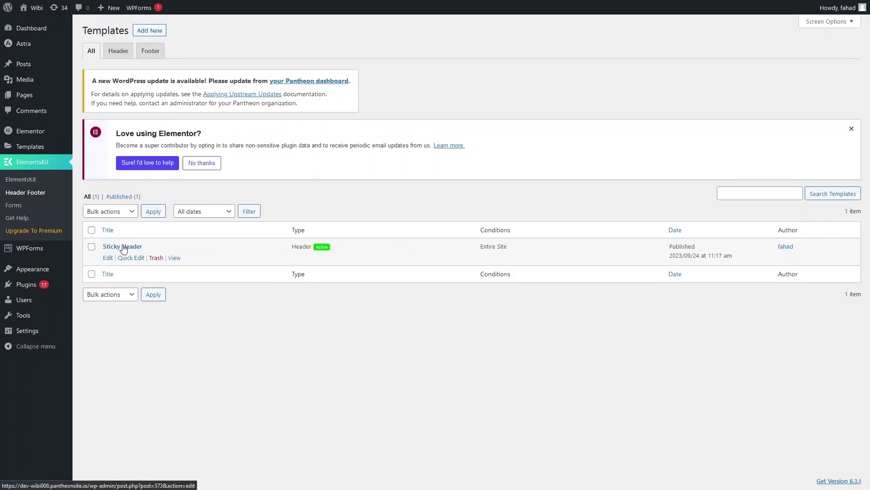
# Step: Open Sticky Header in Elementor, add a two-column container, and drop an Image widget in the left column
pyautogui.click(108, 258)
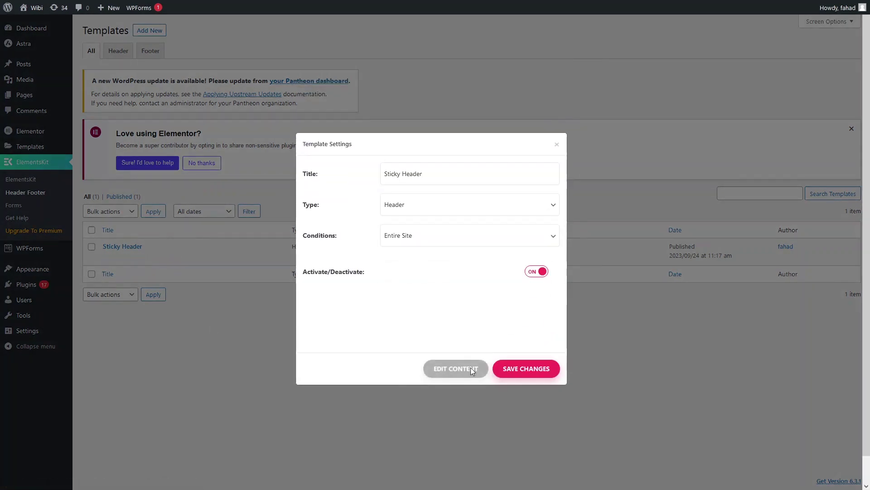
pyautogui.click(470, 368)
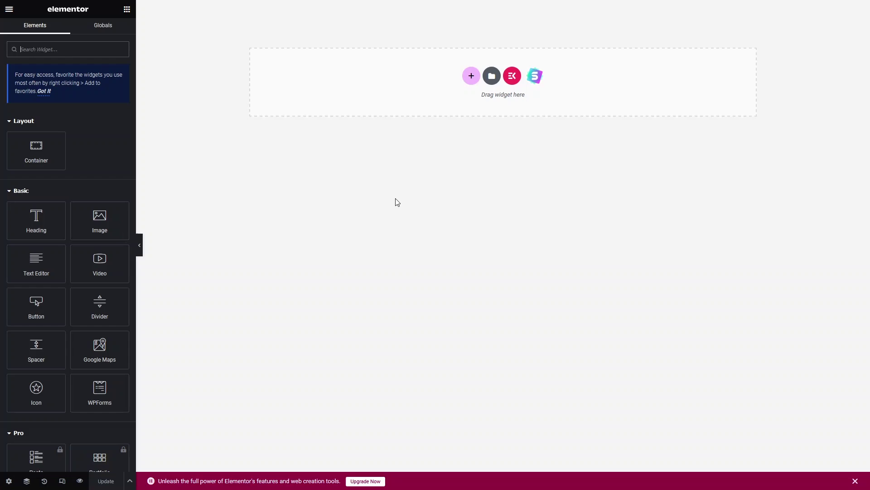
pyautogui.click(469, 78)
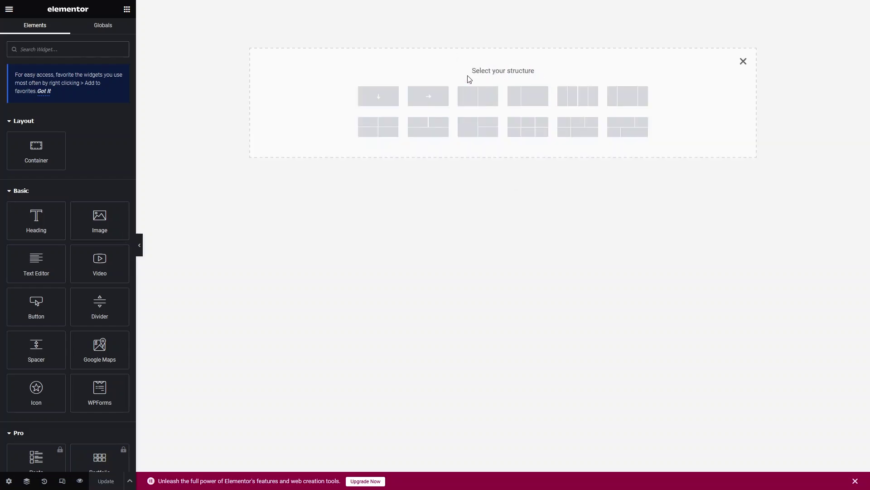
pyautogui.click(524, 104)
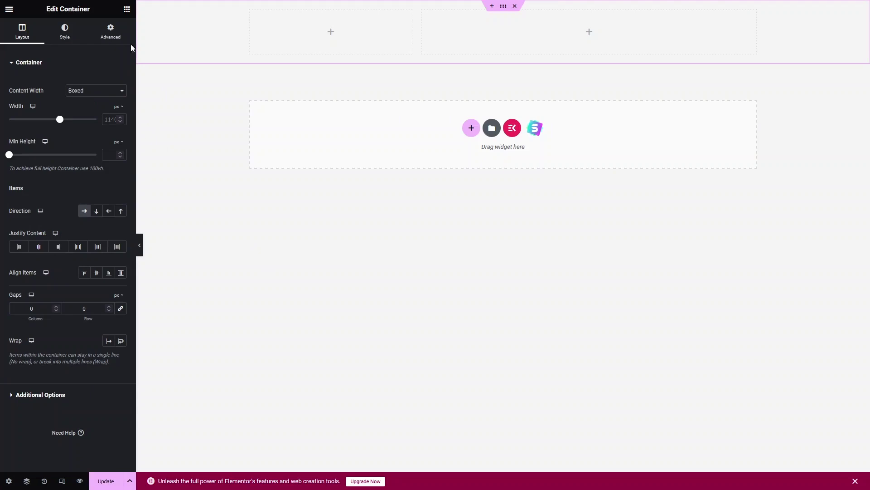
pyautogui.click(127, 9)
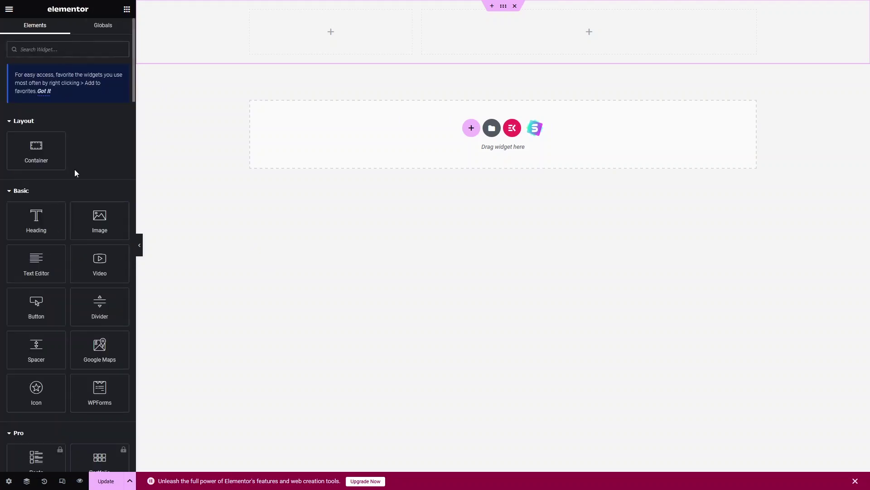
pyautogui.moveTo(99, 220); pyautogui.dragTo(322, 37)
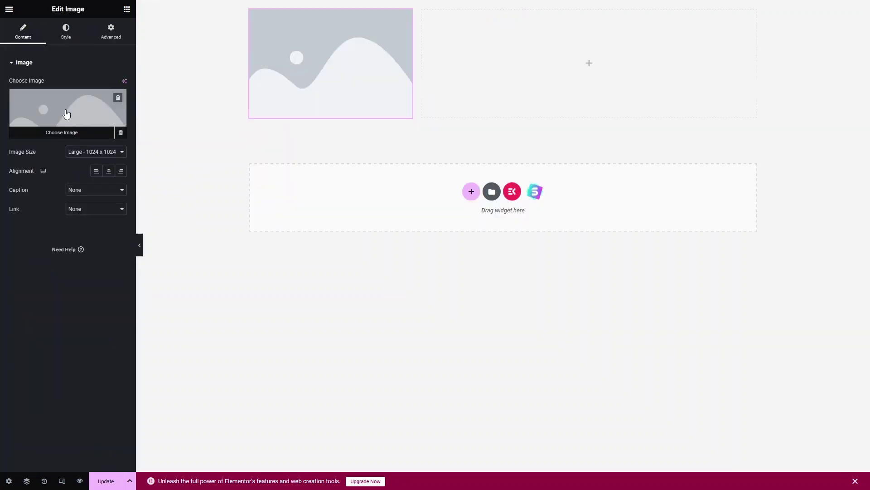
# Step: Insert the white OUTDOOR ADVENTURE logo from the media library into the Image widget
pyautogui.click(65, 113)
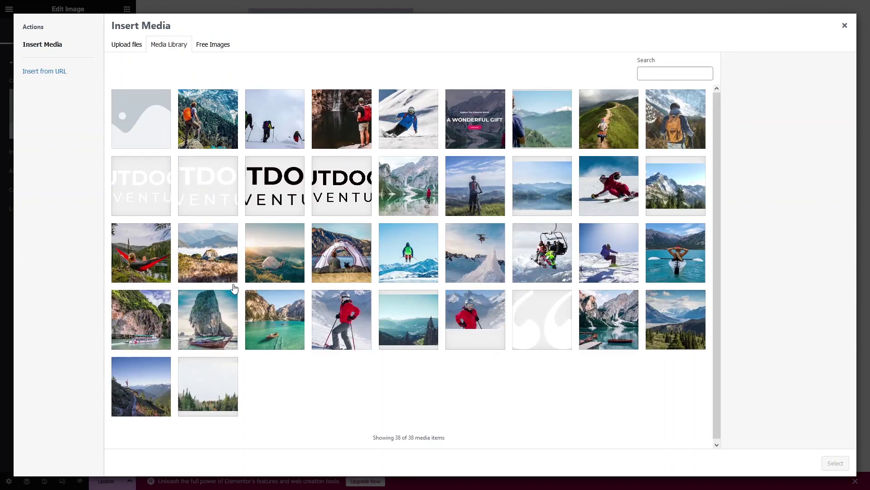
pyautogui.click(216, 205)
pyautogui.click(847, 464)
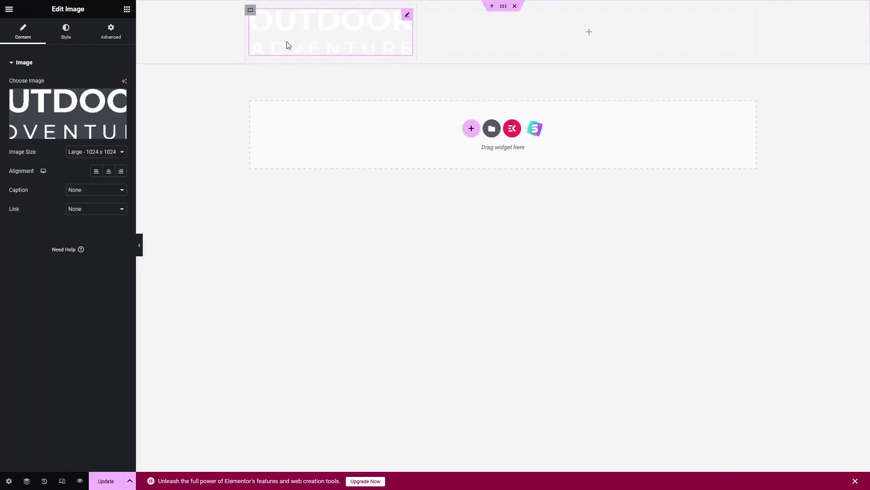
# Step: Set the logo image width to 45% on the Style tab
pyautogui.click(66, 33)
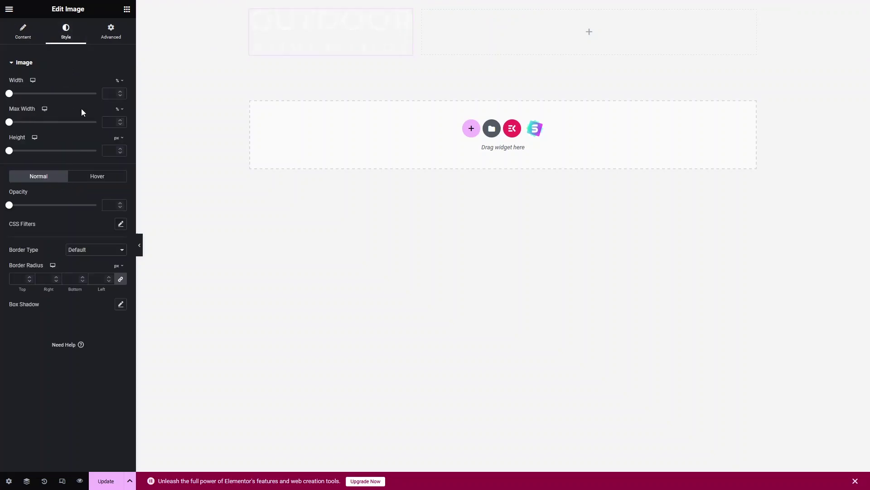
pyautogui.click(109, 93)
pyautogui.write('45')
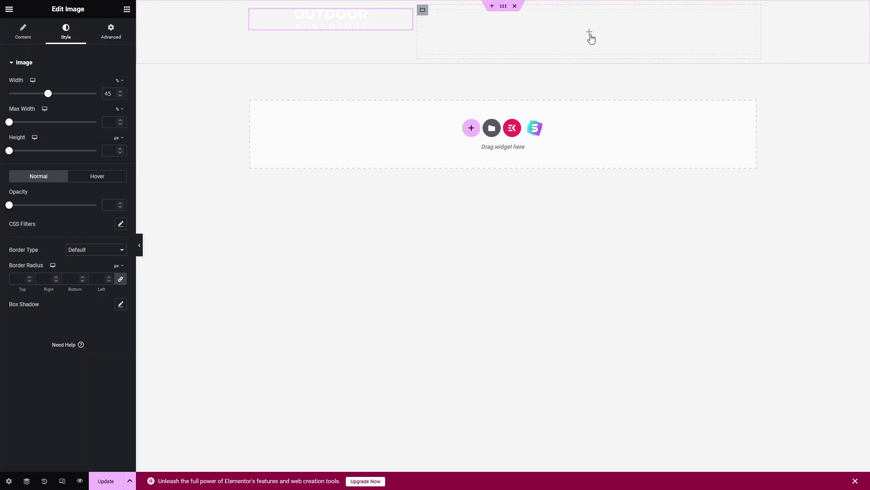
pyautogui.click(126, 9)
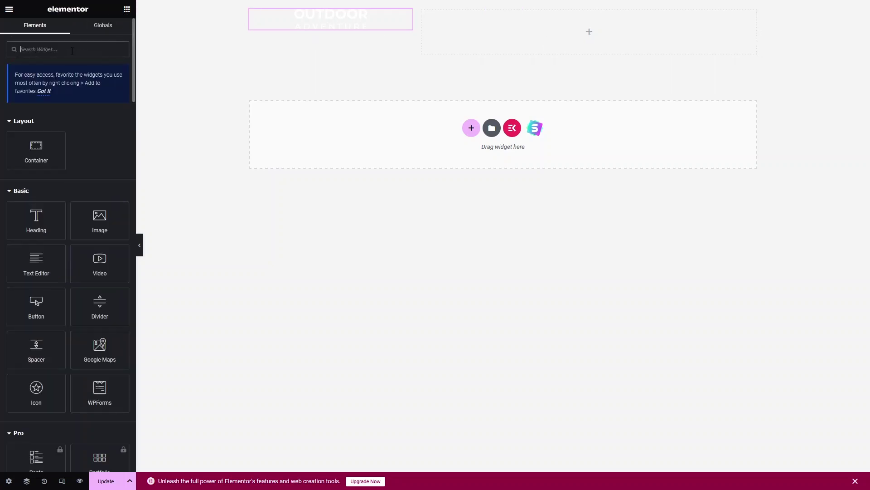
# Step: Place an ElementsKit Nav Menu in the right column and have it display the menu named 'Menu'
pyautogui.write('menu')
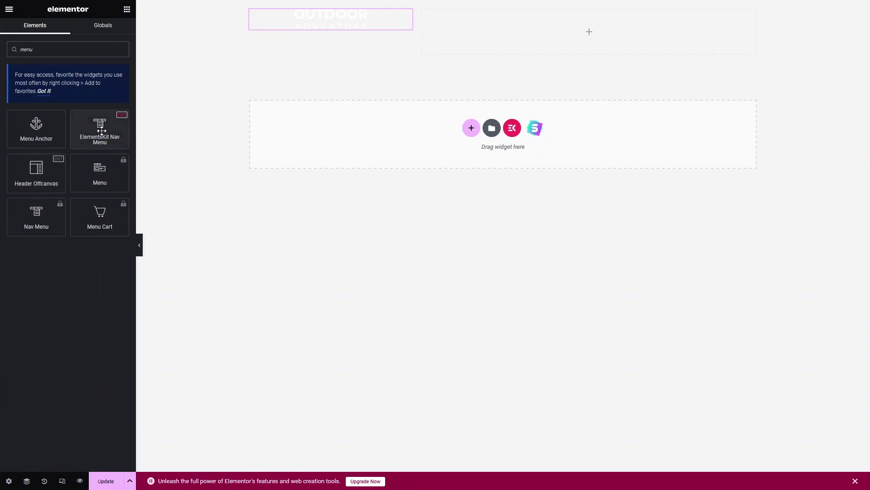
pyautogui.moveTo(99, 131); pyautogui.dragTo(566, 40)
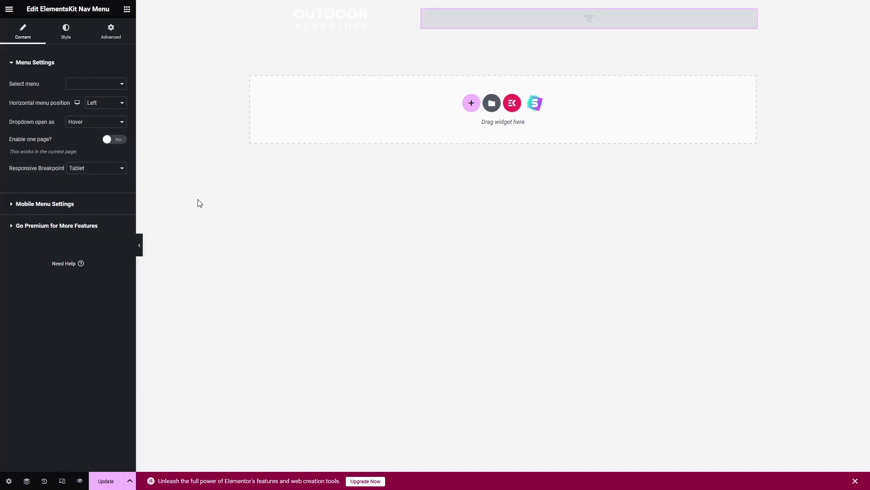
pyautogui.click(122, 87)
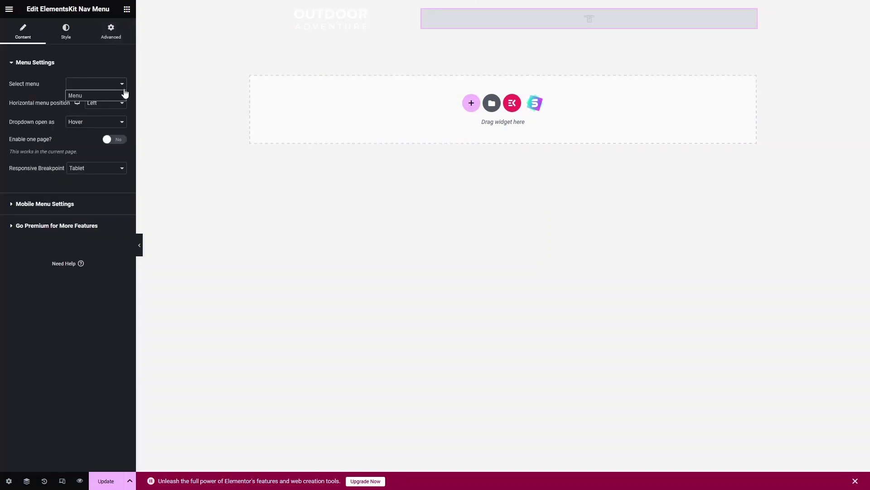
pyautogui.click(84, 96)
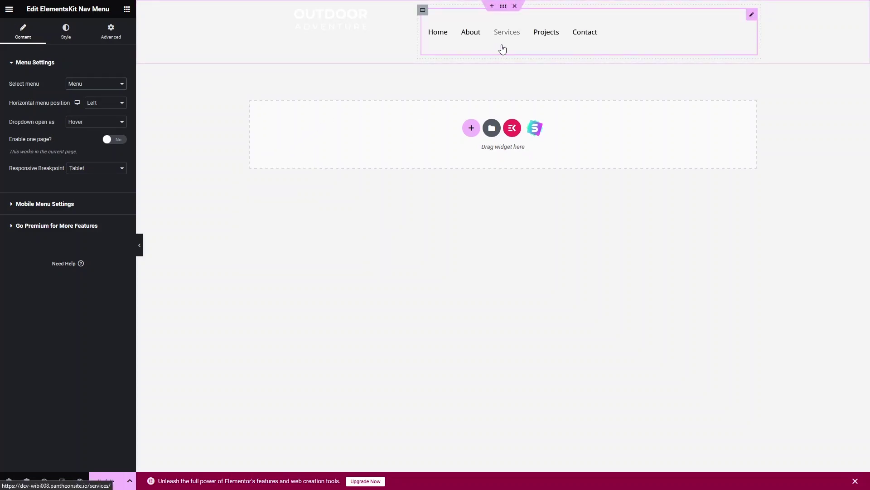
pyautogui.click(64, 32)
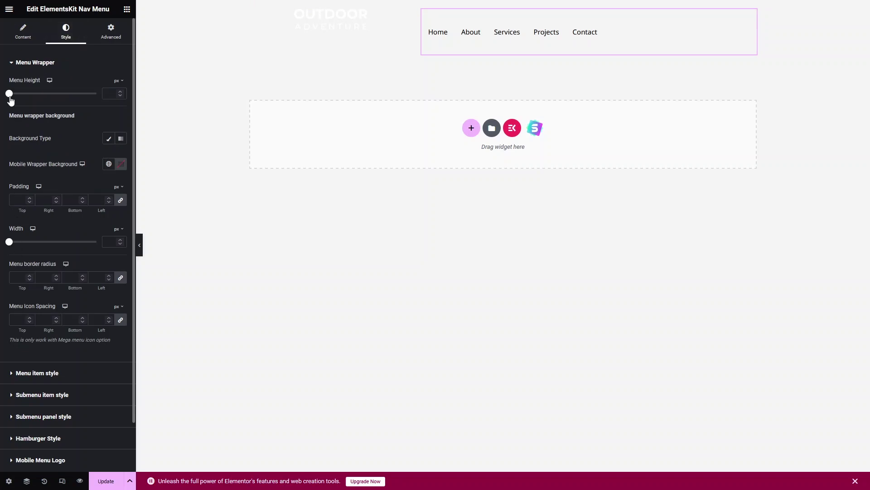
# Step: Set the nav menu height to 48 px and its item text colour to #FFFFFF
pyautogui.moveTo(10, 97)
pyautogui.mouseDown()
pyautogui.moveTo(33, 97)
pyautogui.moveTo(16, 98)
pyautogui.mouseUp()
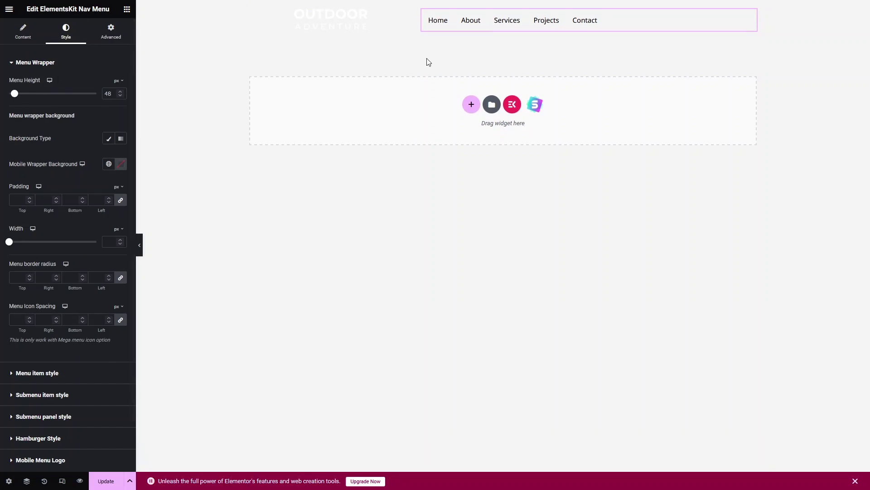
pyautogui.click(17, 64)
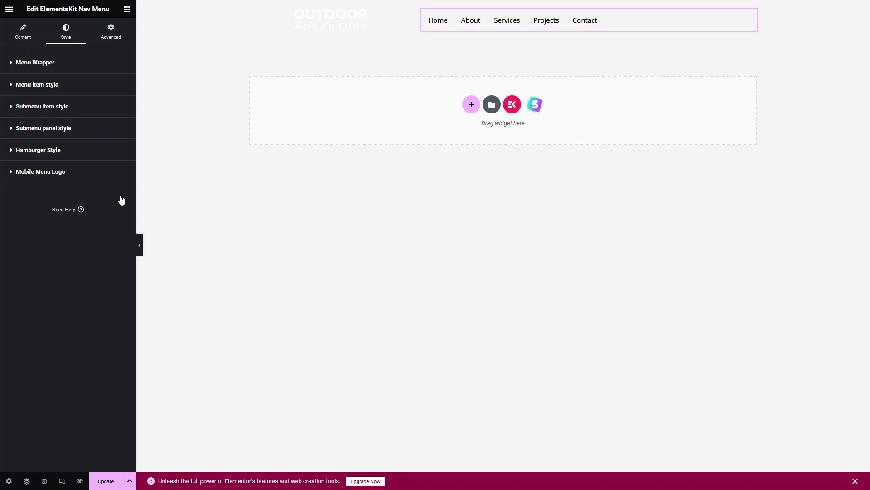
pyautogui.click(120, 182)
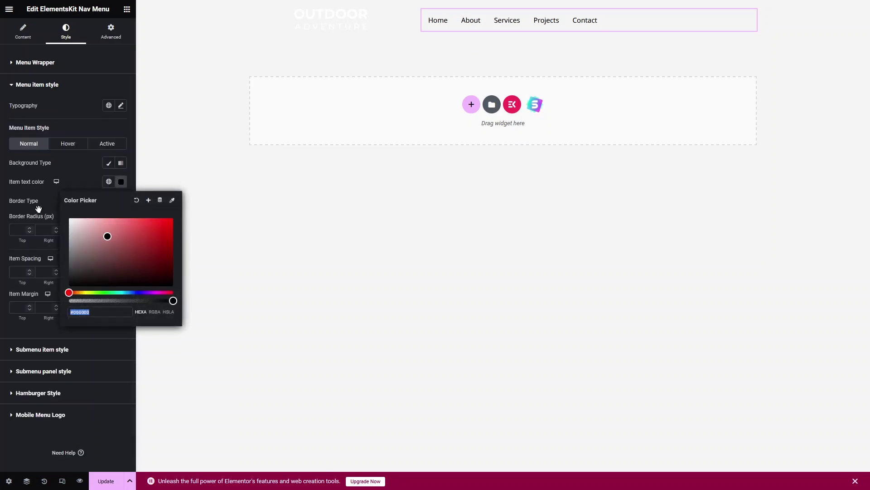
pyautogui.write('#FFFFFF')
pyautogui.click(195, 131)
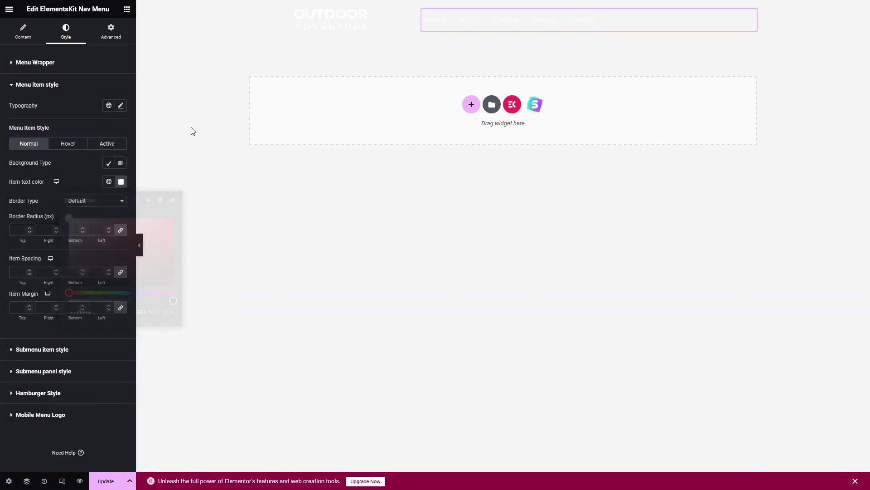
pyautogui.click(209, 102)
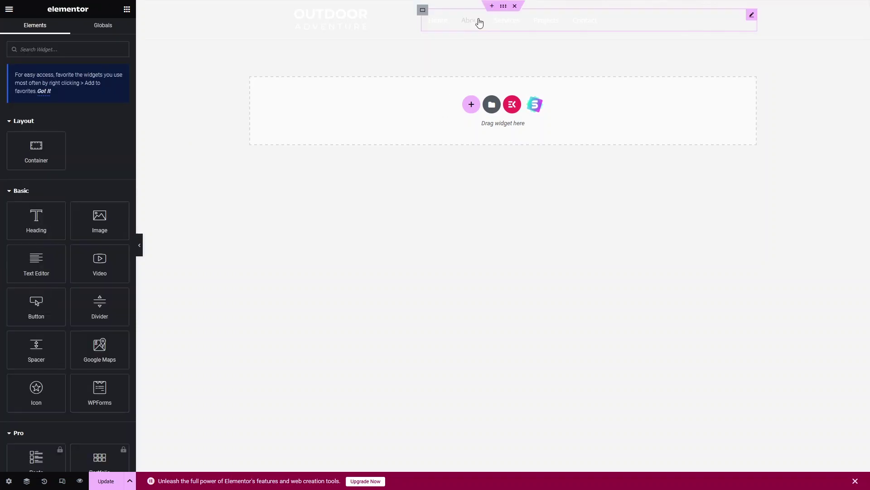
# Step: Give the header container a solid black #000000 background colour
pyautogui.click(503, 14)
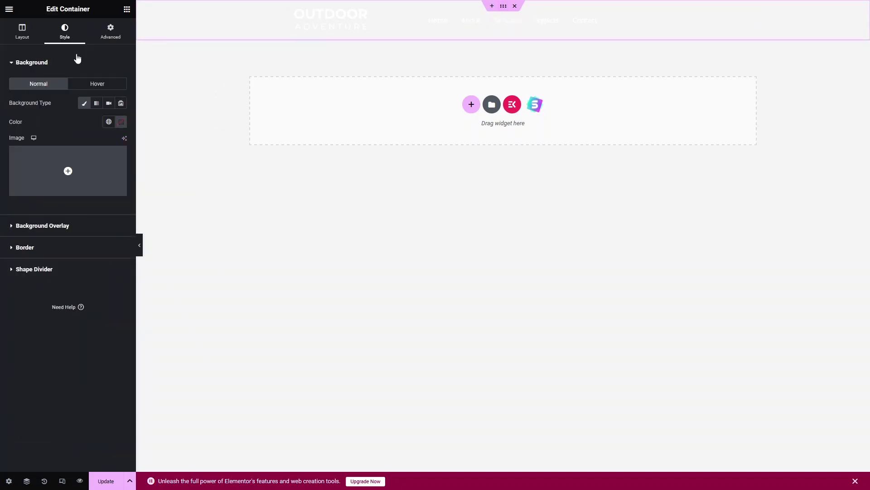
pyautogui.click(114, 124)
pyautogui.write('#292121')
pyautogui.moveTo(71, 224); pyautogui.dragTo(31, 241)
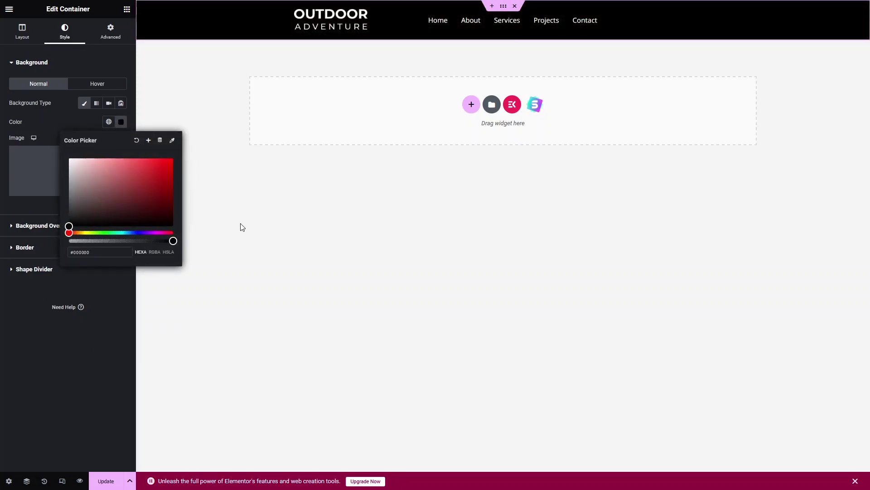
pyautogui.click(299, 146)
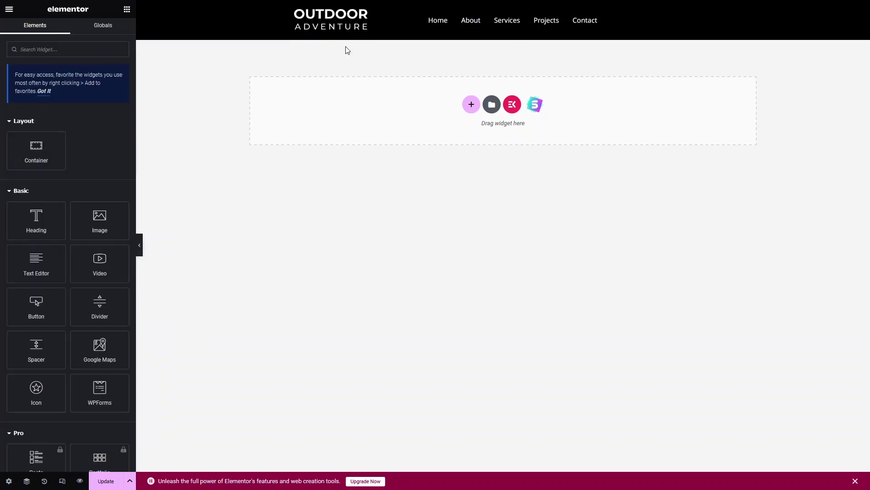
# Step: Set the header logo's alignment to Left
pyautogui.click(286, 19)
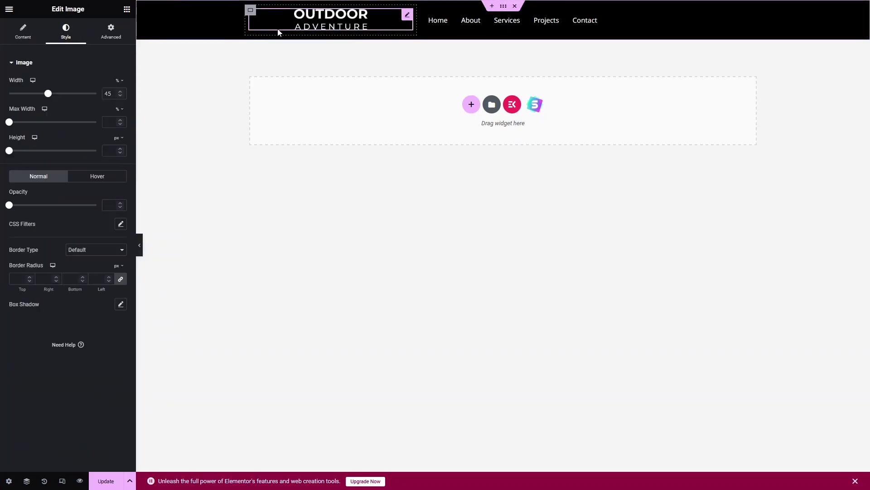
pyautogui.click(23, 32)
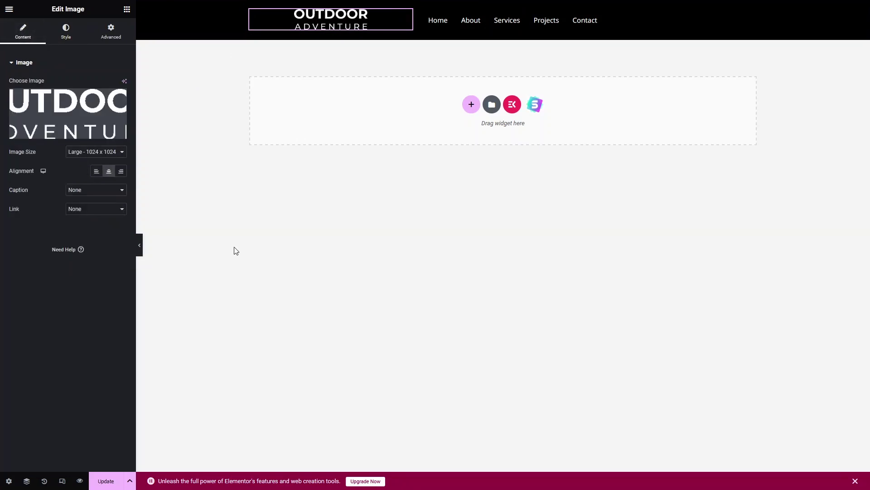
pyautogui.click(97, 172)
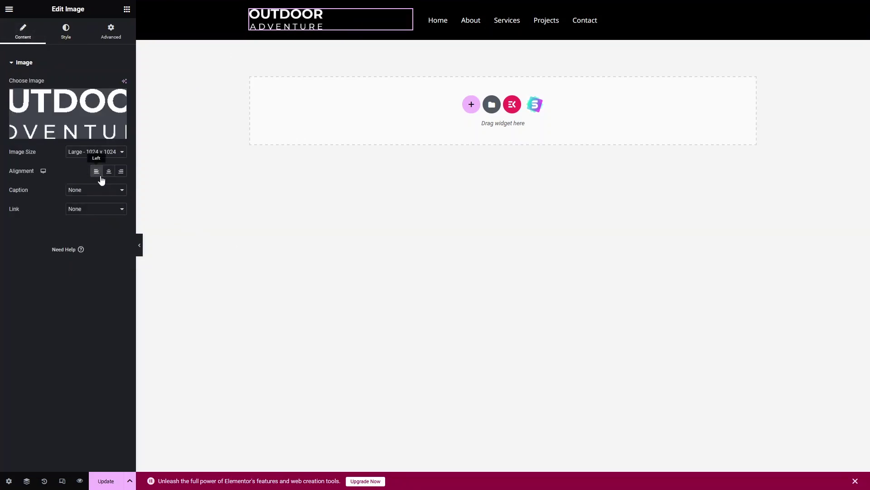
# Step: Set the nav menu's horizontal menu position to Center
pyautogui.click(483, 31)
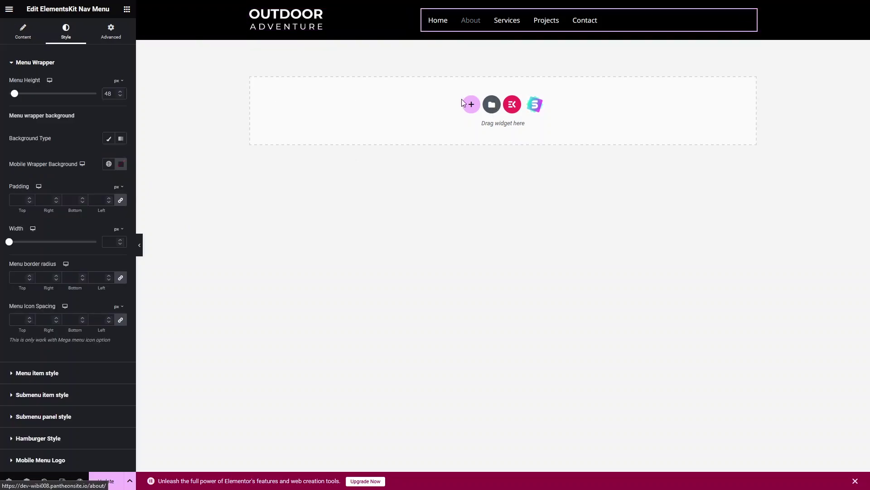
pyautogui.click(23, 34)
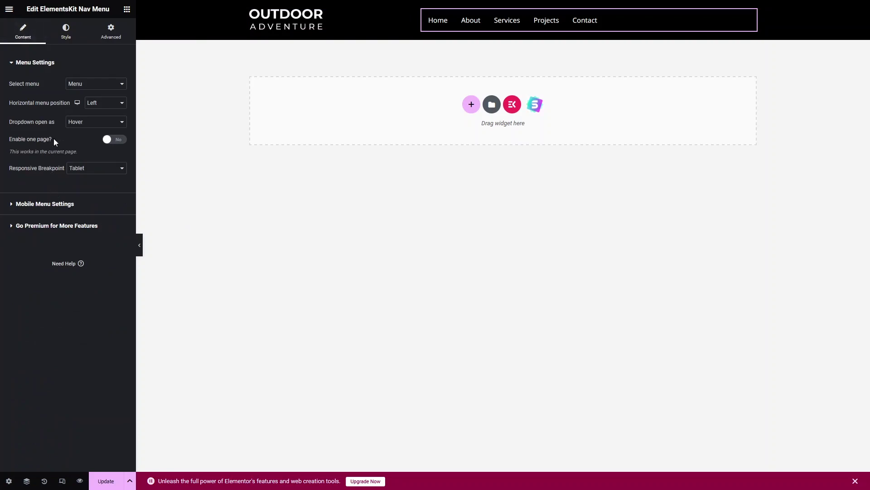
pyautogui.click(122, 104)
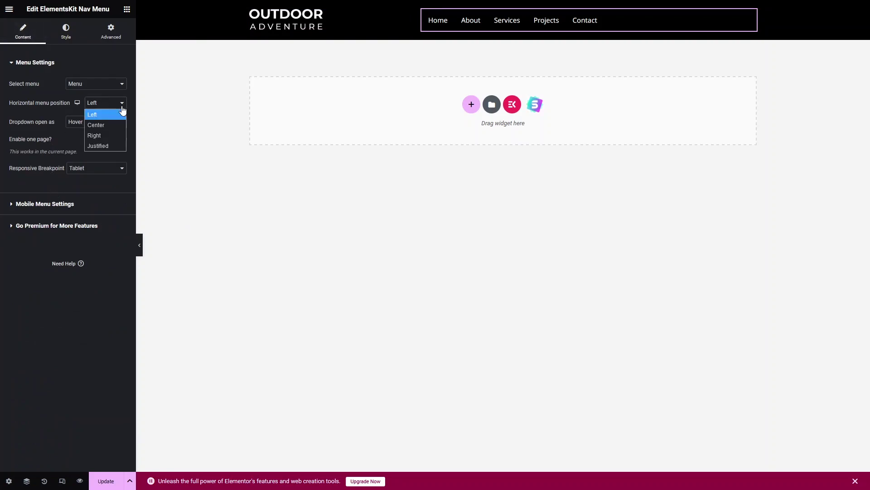
pyautogui.click(108, 126)
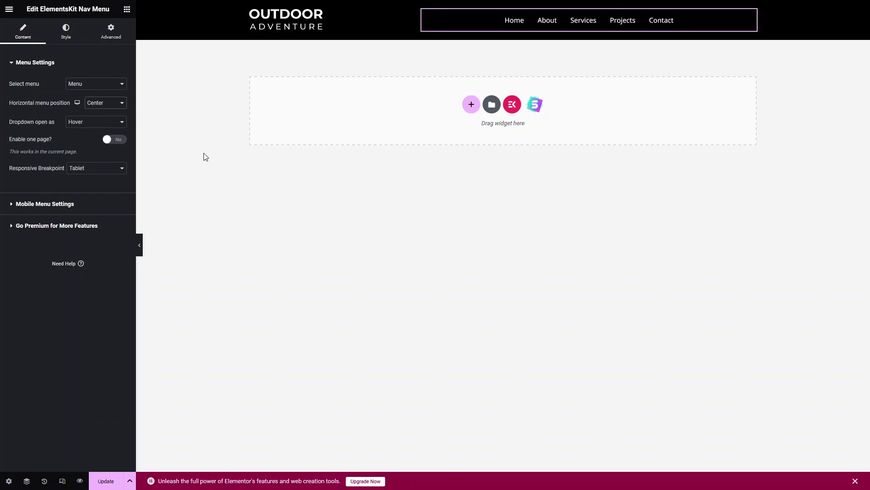
pyautogui.click(125, 10)
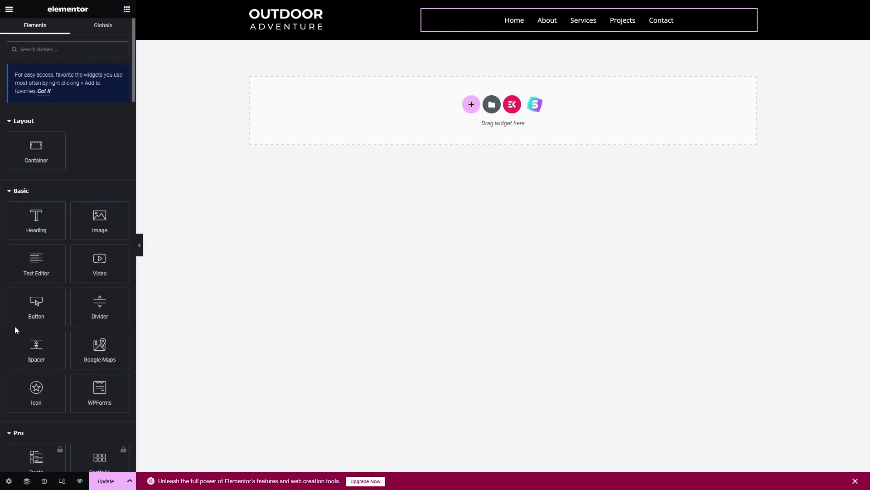
# Step: Add a CLICK HERE button beside the menu and set the header container direction to Row
pyautogui.moveTo(36, 302); pyautogui.dragTo(730, 26)
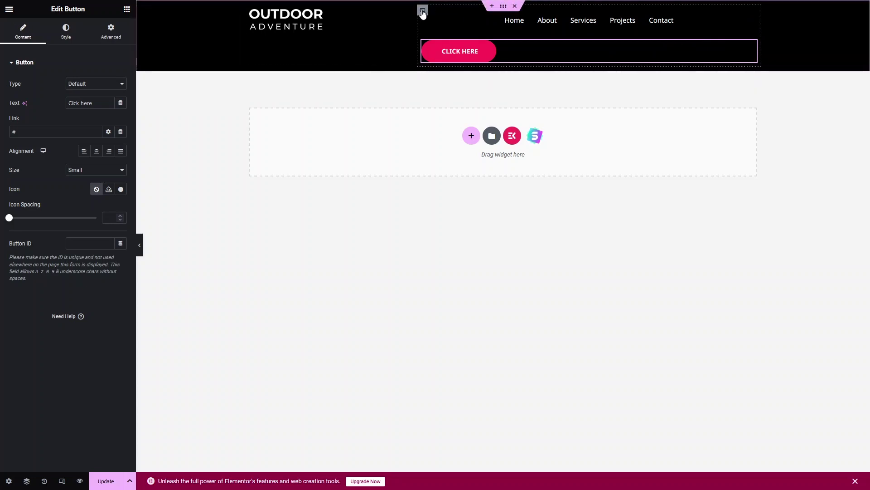
pyautogui.click(423, 11)
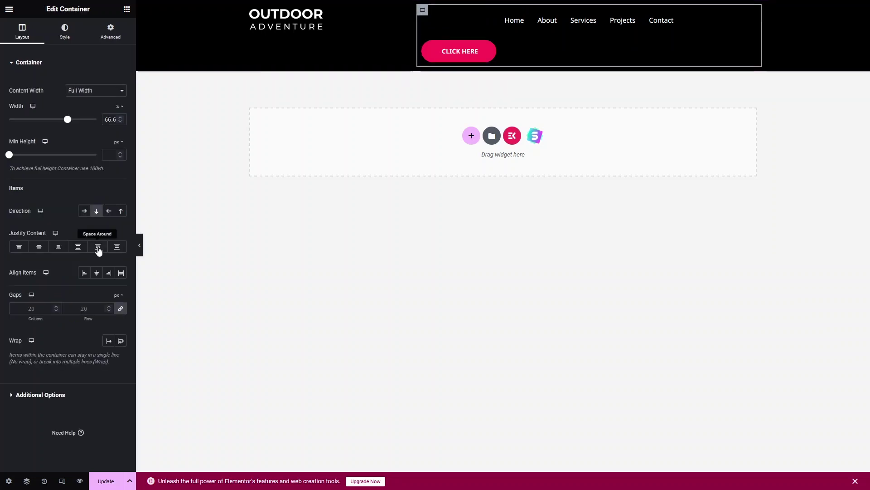
pyautogui.click(85, 212)
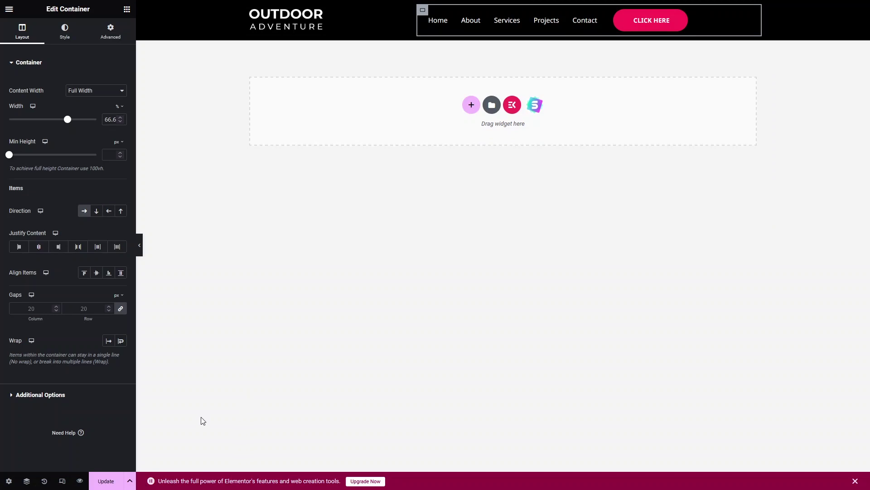
# Step: Update the template and exit Elementor to the Sticky Header edit page
pyautogui.click(111, 481)
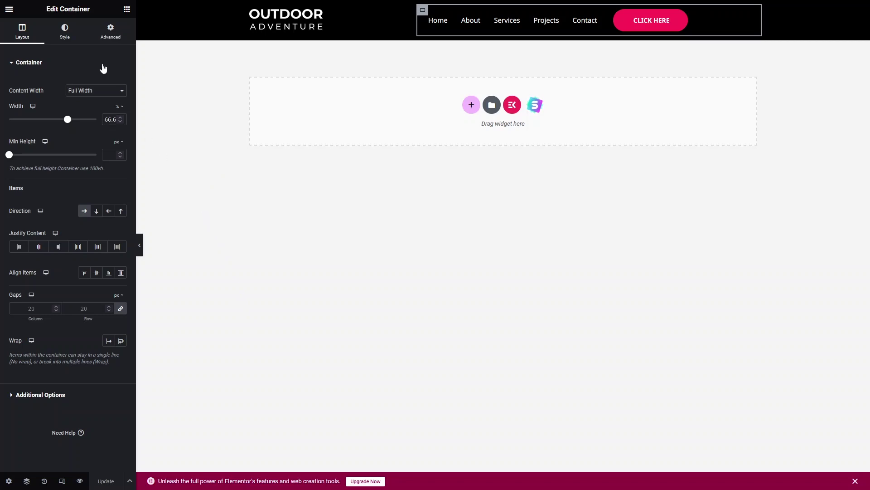
pyautogui.click(9, 9)
pyautogui.click(39, 183)
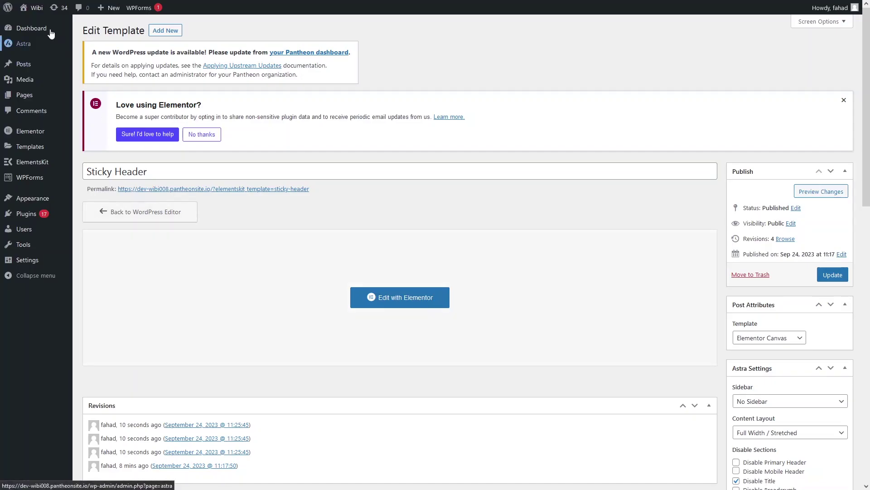
# Step: Open the live homepage in a new tab and scroll to see the black header scroll away
pyautogui.moveTo(33, 9)
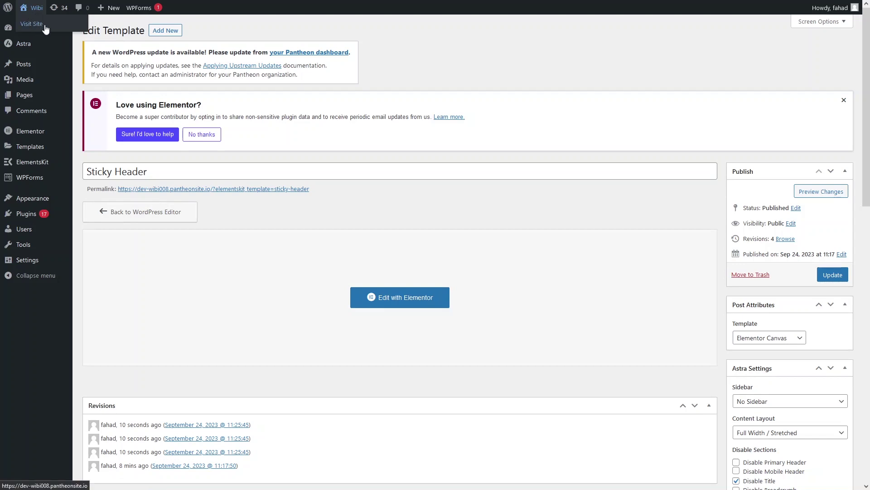
pyautogui.click(45, 29)
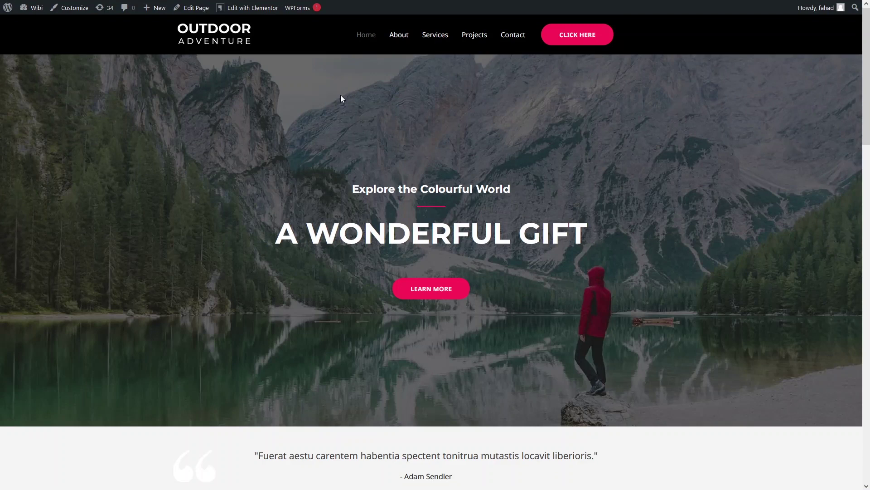
pyautogui.scroll(-2, 336, 100)
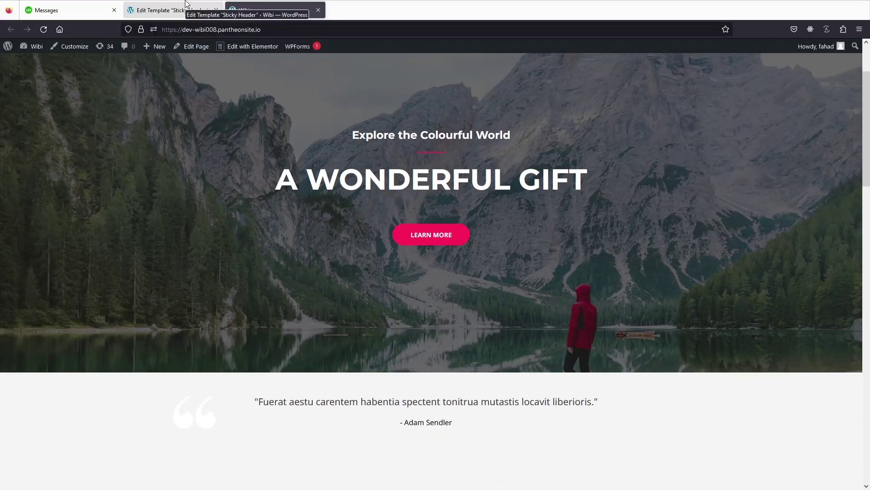
# Step: In Settings > Sticky Menu (or Anything!), enter #sticky-header as the Sticky Element and save
pyautogui.click(191, 10)
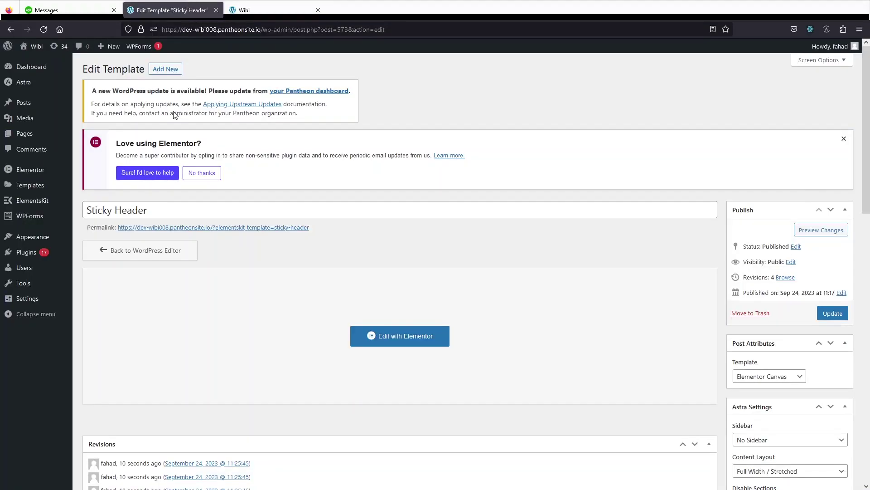
pyautogui.moveTo(49, 268)
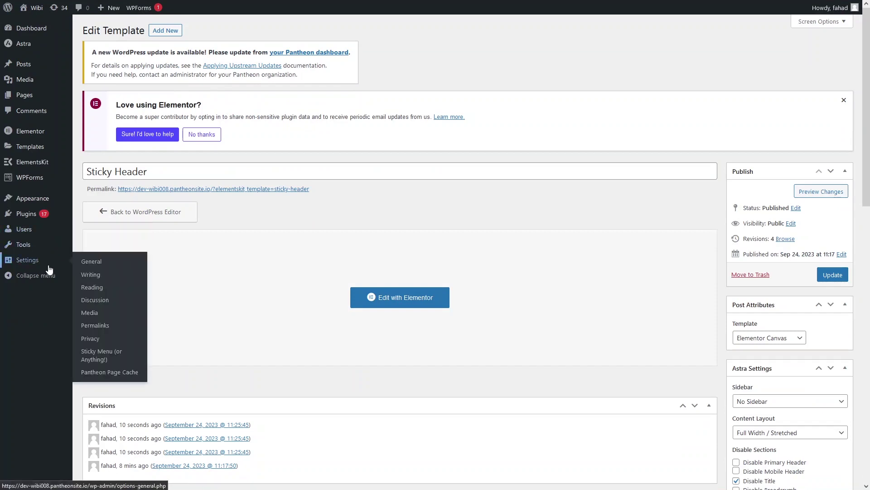
pyautogui.click(110, 357)
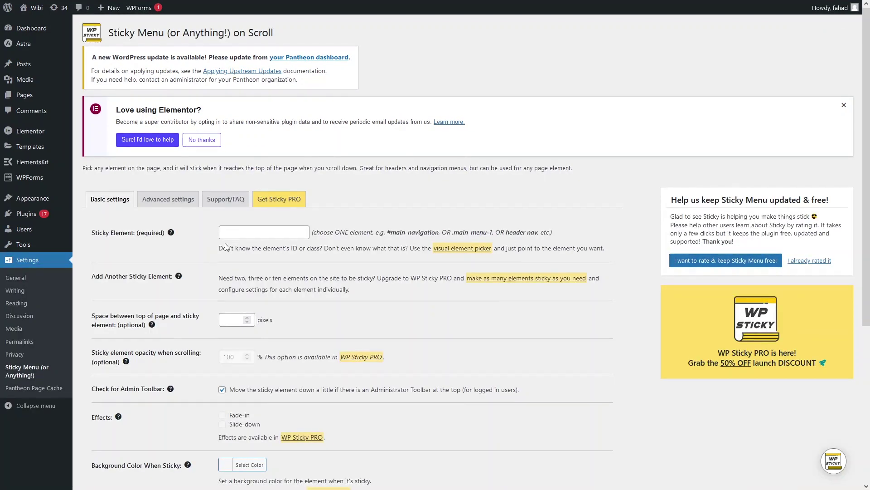
pyautogui.click(238, 229)
pyautogui.click(262, 238)
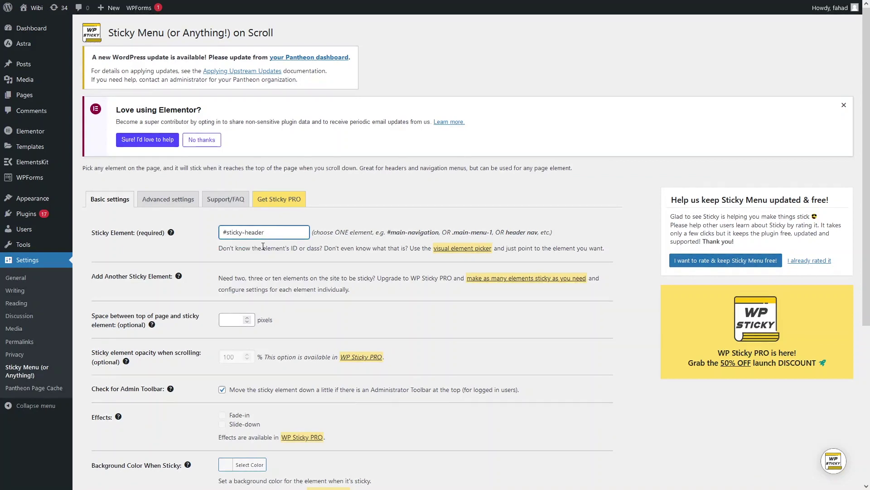
pyautogui.hotkey('ctrl', 'shift', 'Left')
pyautogui.hotkey('ctrl', 'shift', 'Left')
pyautogui.hotkey('ctrl', 'c')
pyautogui.scroll(-5, 273, 228)
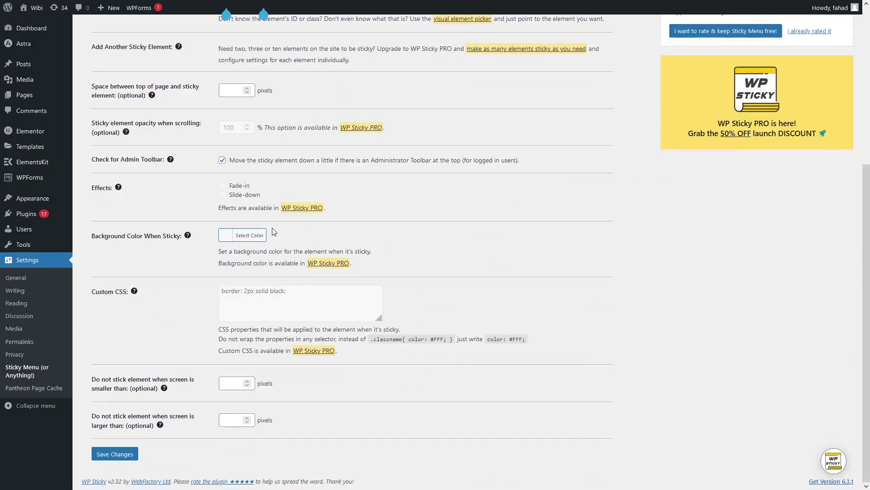
pyautogui.click(116, 454)
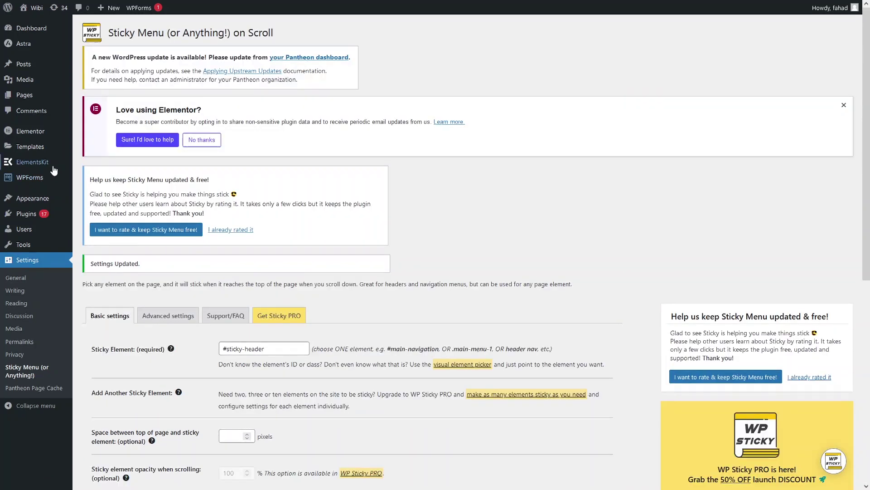
pyautogui.moveTo(31, 162)
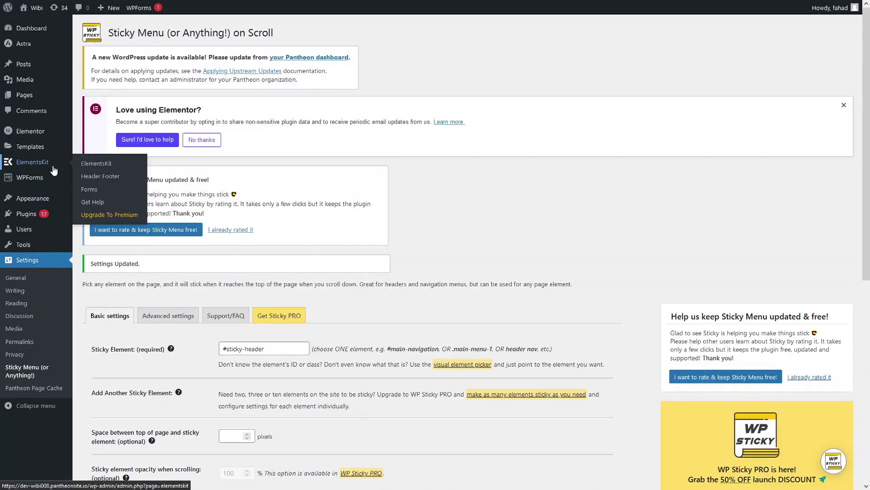
# Step: Give the Sticky Header template's container the CSS ID sticky-header in Elementor and update it
pyautogui.click(116, 180)
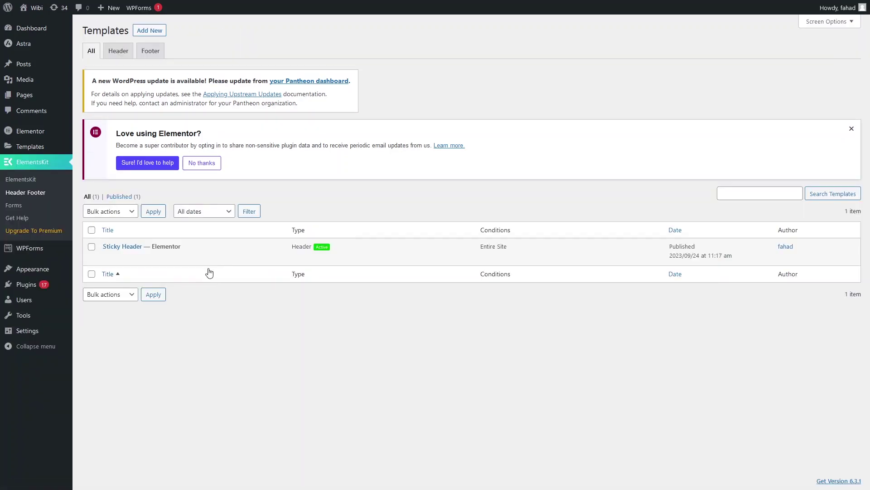
pyautogui.click(209, 258)
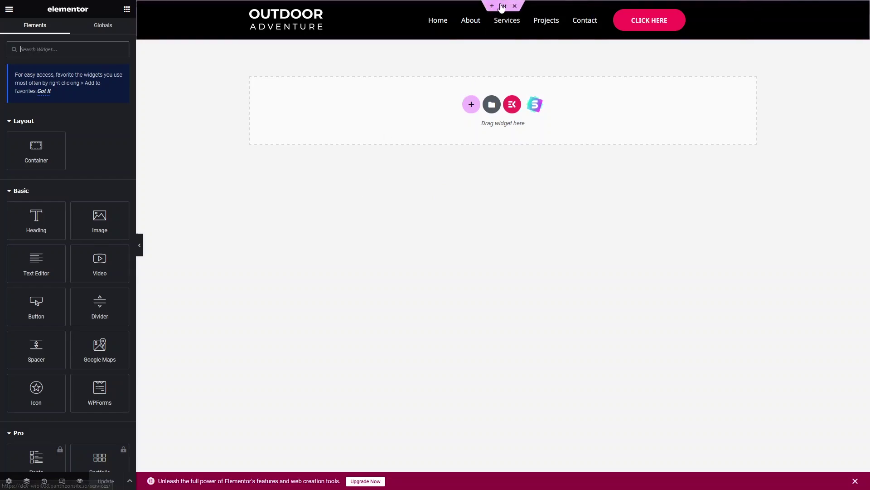
pyautogui.click(502, 6)
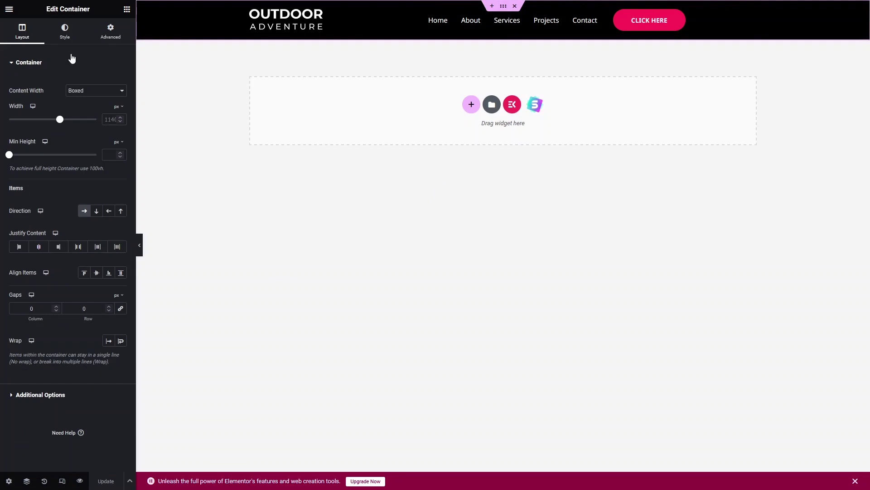
pyautogui.click(108, 34)
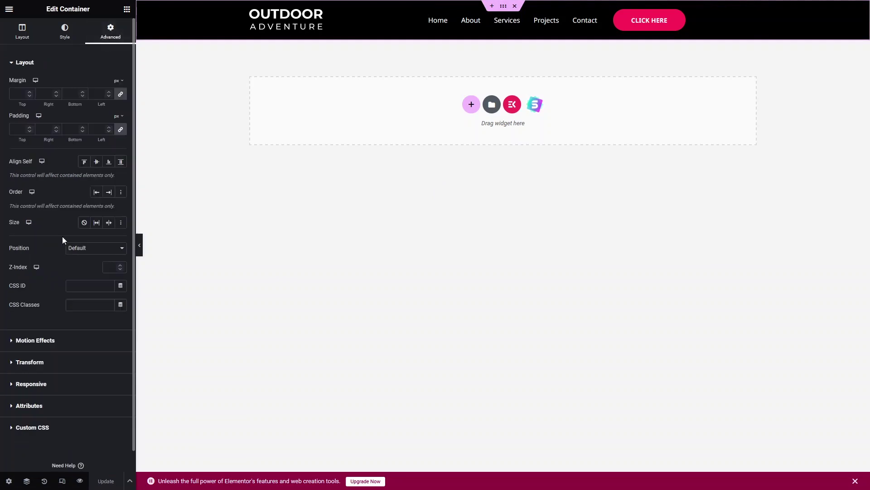
pyautogui.click(83, 285)
pyautogui.hotkey('ctrl', 'v')
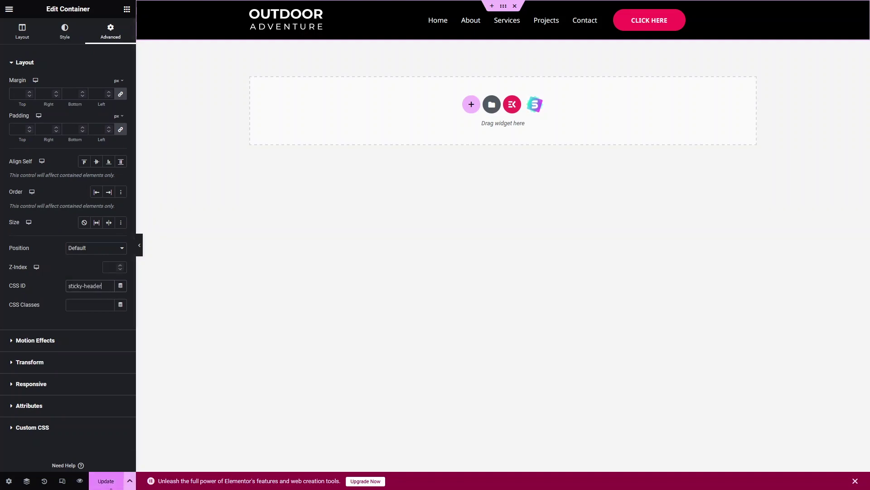
pyautogui.click(107, 481)
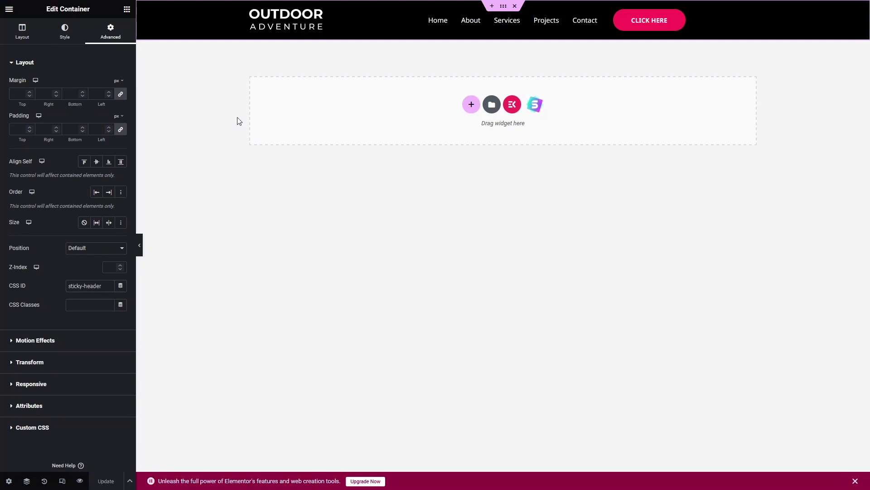
# Step: Reload the live homepage and scroll to confirm the black header stays pinned at the top
pyautogui.click(273, 6)
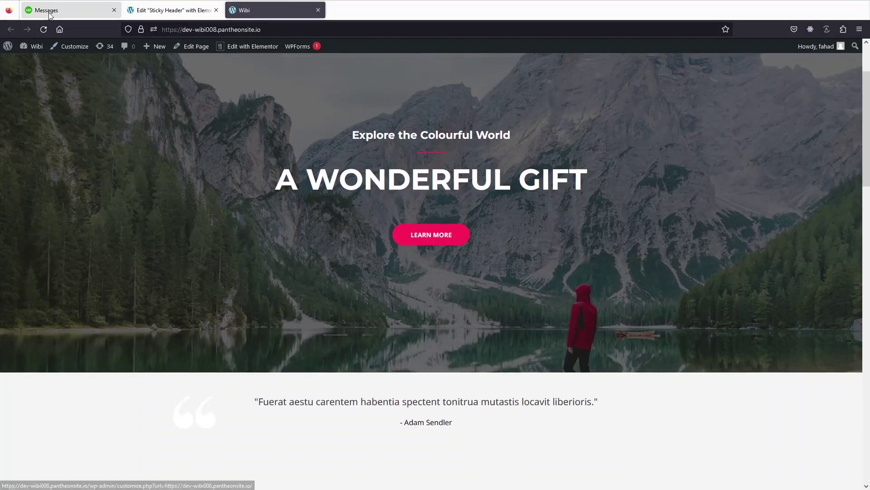
pyautogui.click(46, 30)
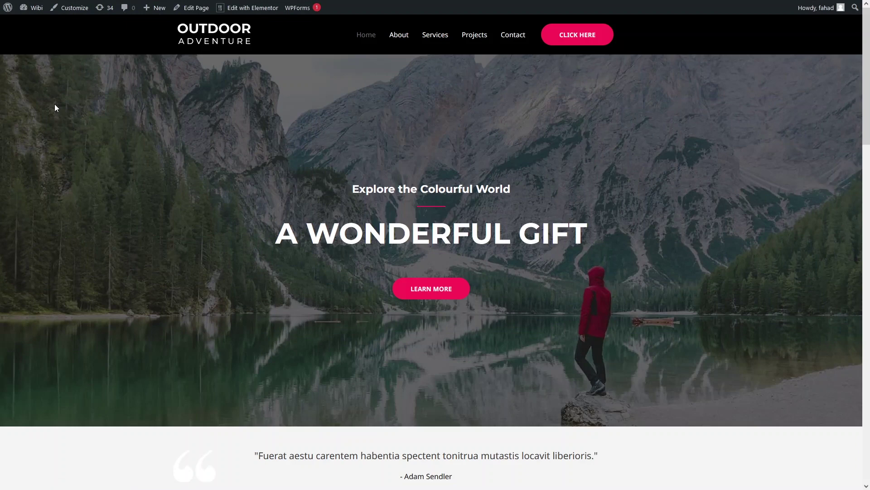
pyautogui.scroll(-4, 55, 108)
pyautogui.scroll(-6, 55, 108)
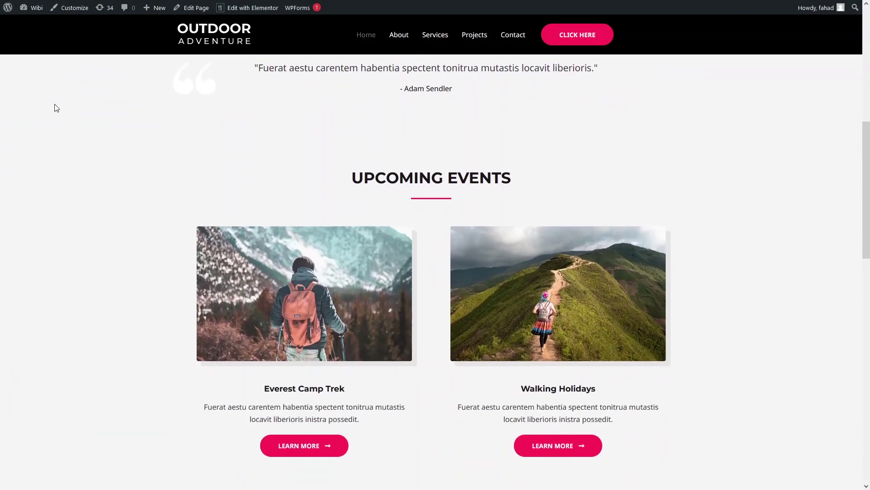
pyautogui.scroll(2, 56, 107)
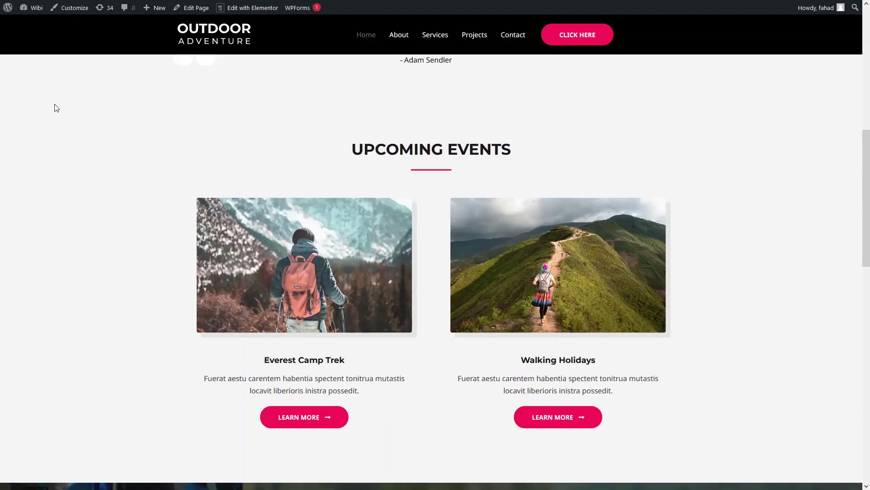